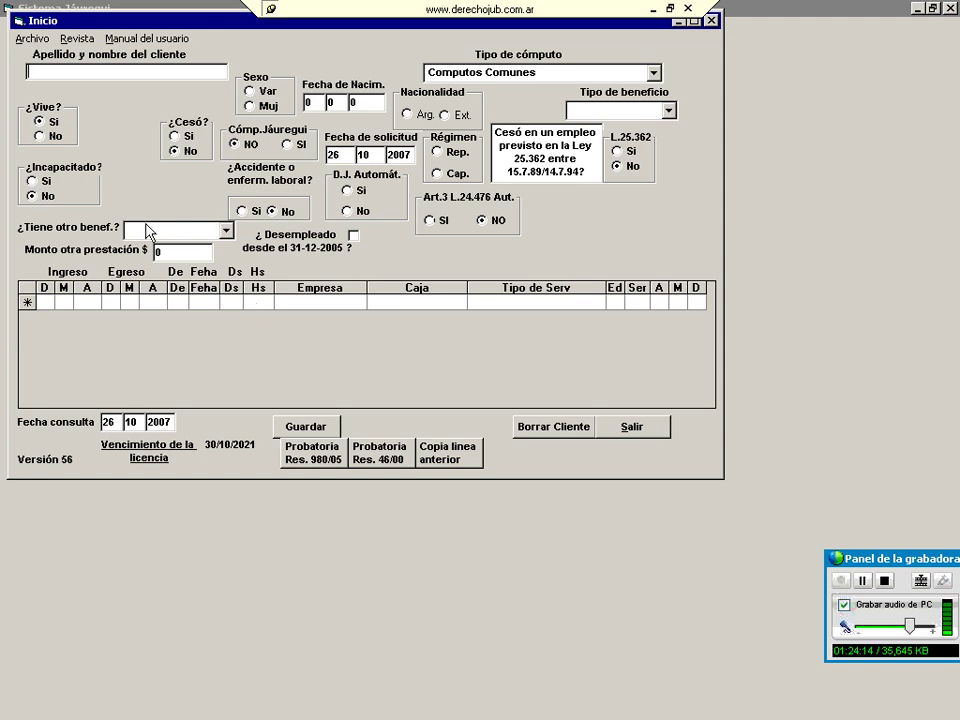
- Open a previously saved case with the client's personal data and navigation work history
left_click(40, 40)
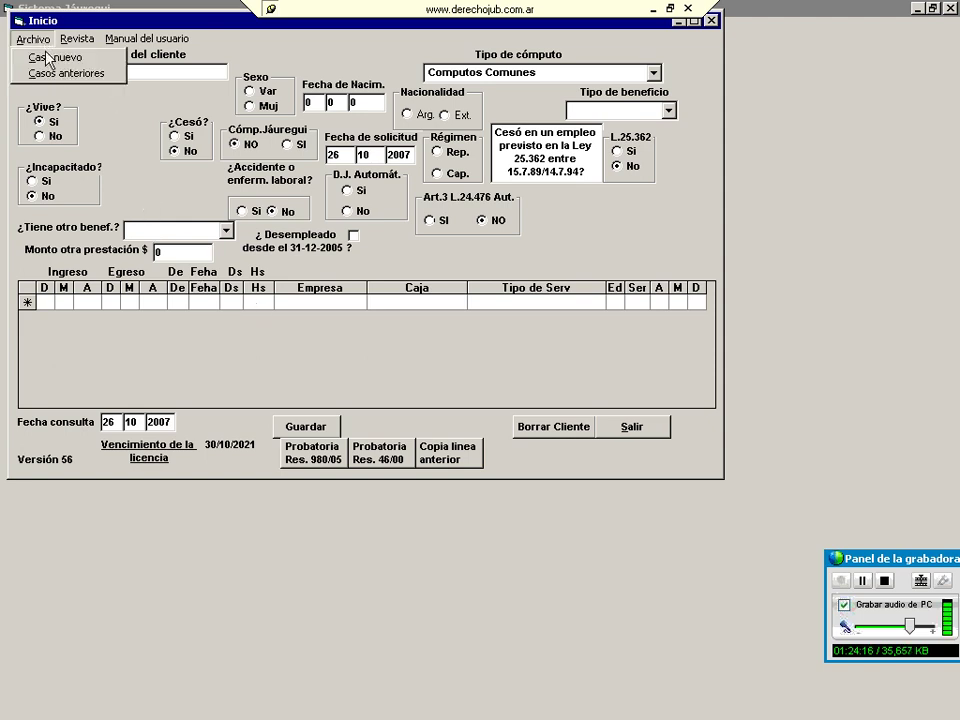
left_click(50, 70)
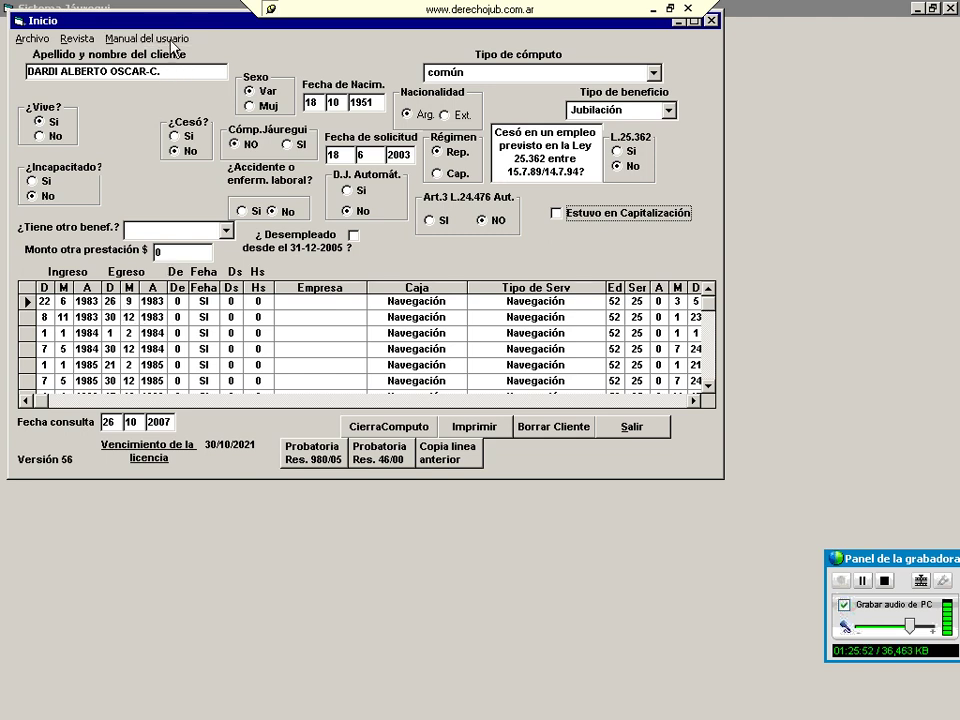
- Read the user manual's section on loading personal data and work history, covering embarked services, and exit the manual
left_click(132, 38)
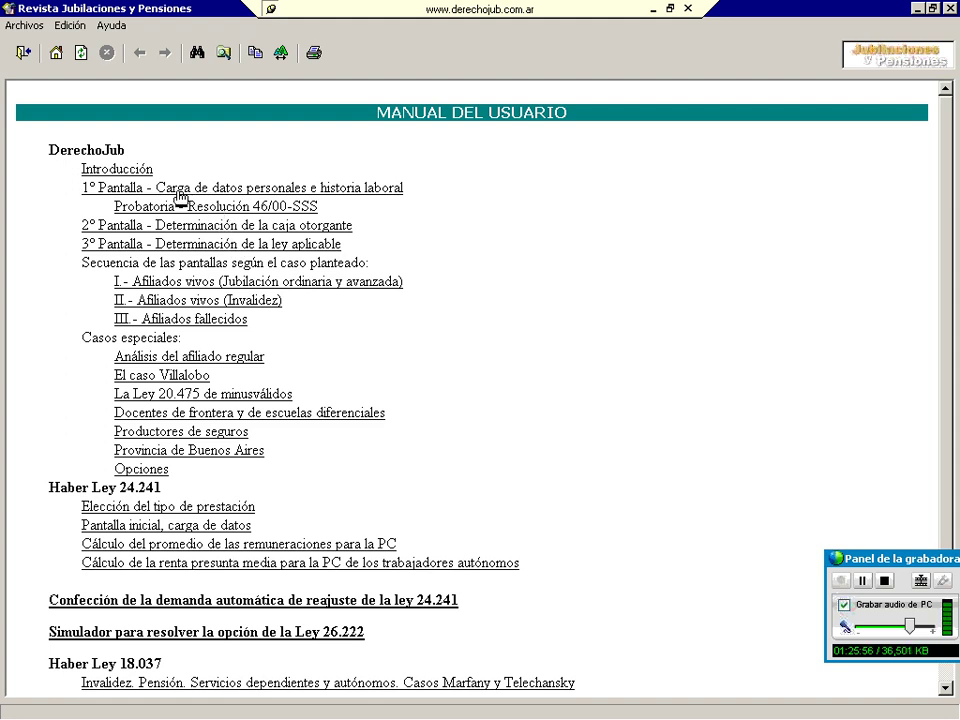
left_click(178, 190)
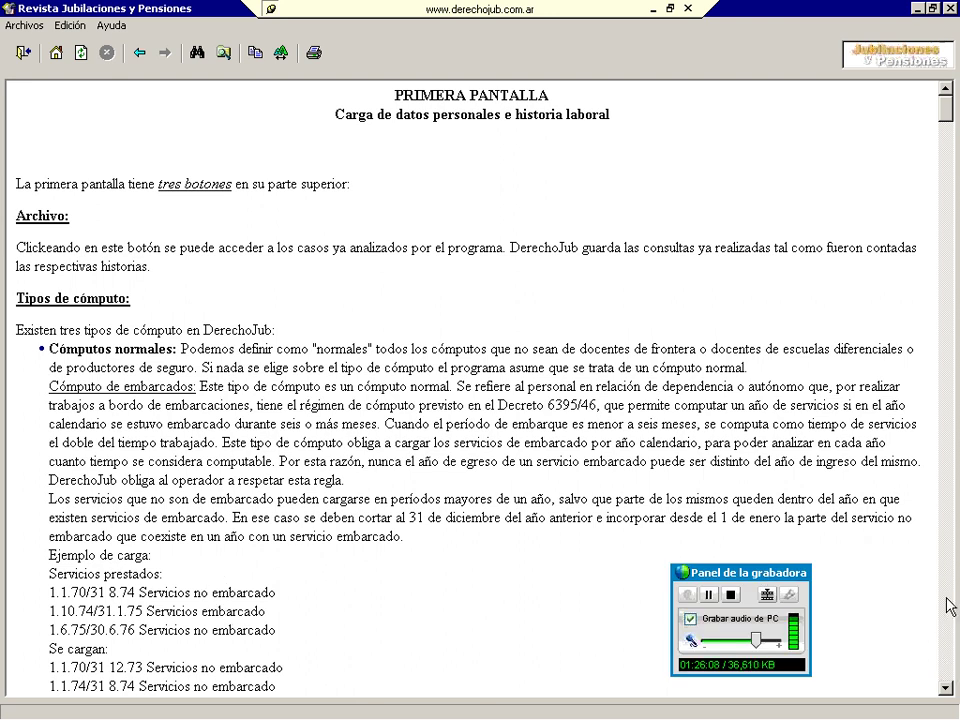
left_click(947, 630)
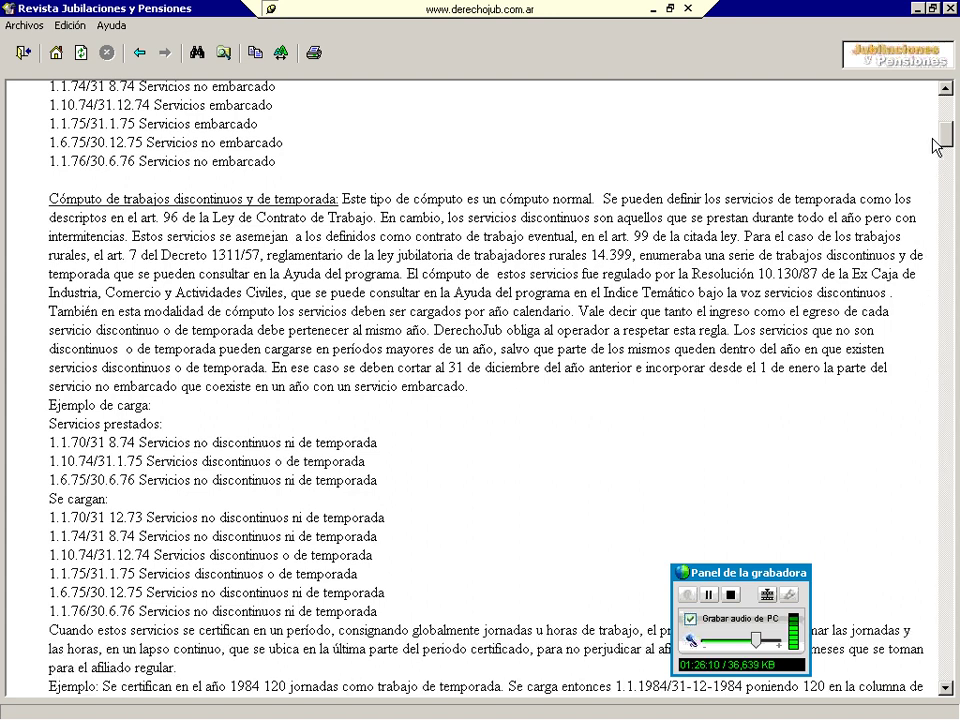
left_click(947, 89)
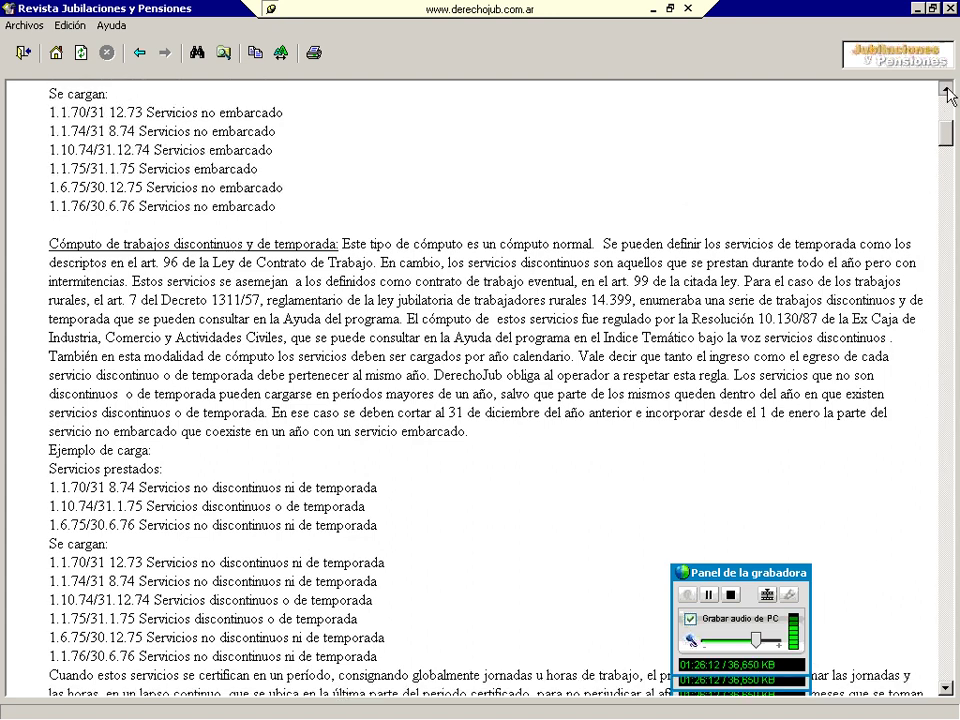
left_click(947, 92)
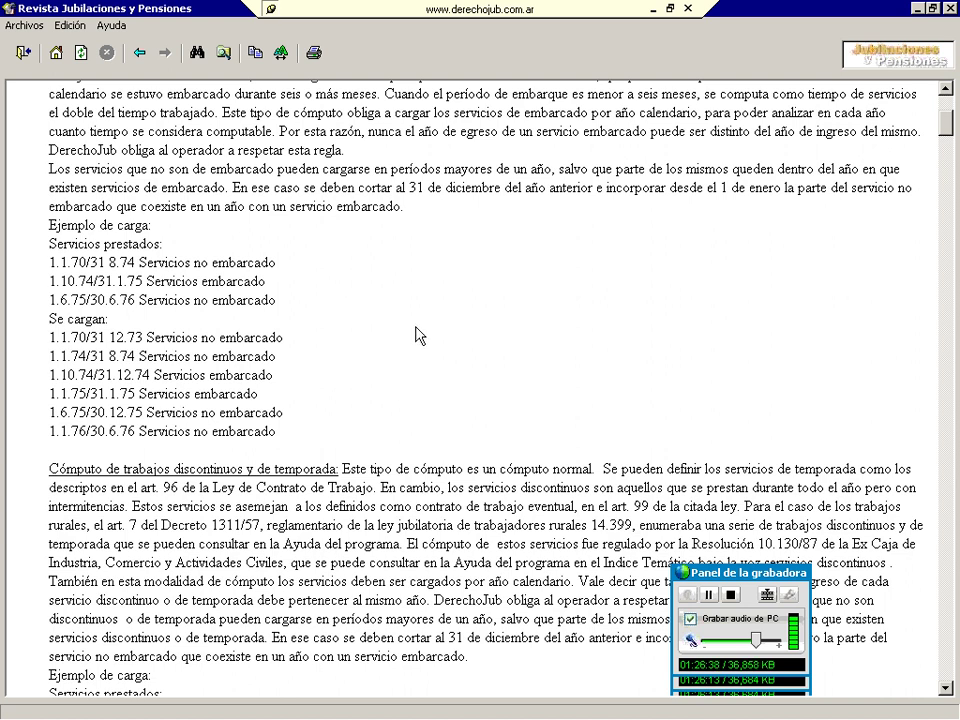
left_click(137, 55)
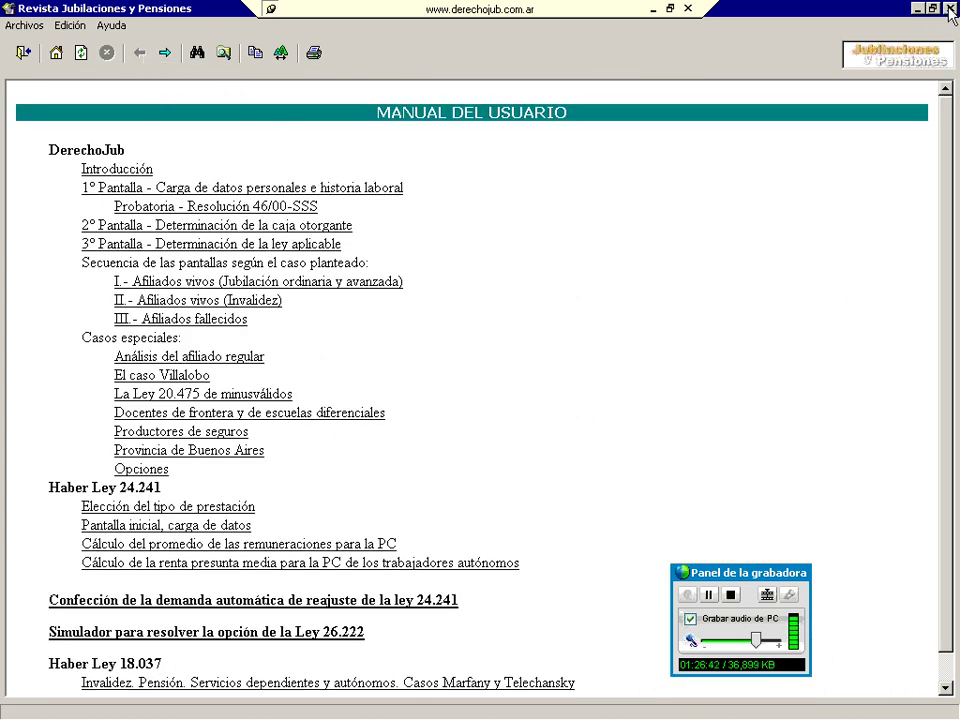
left_click(689, 8)
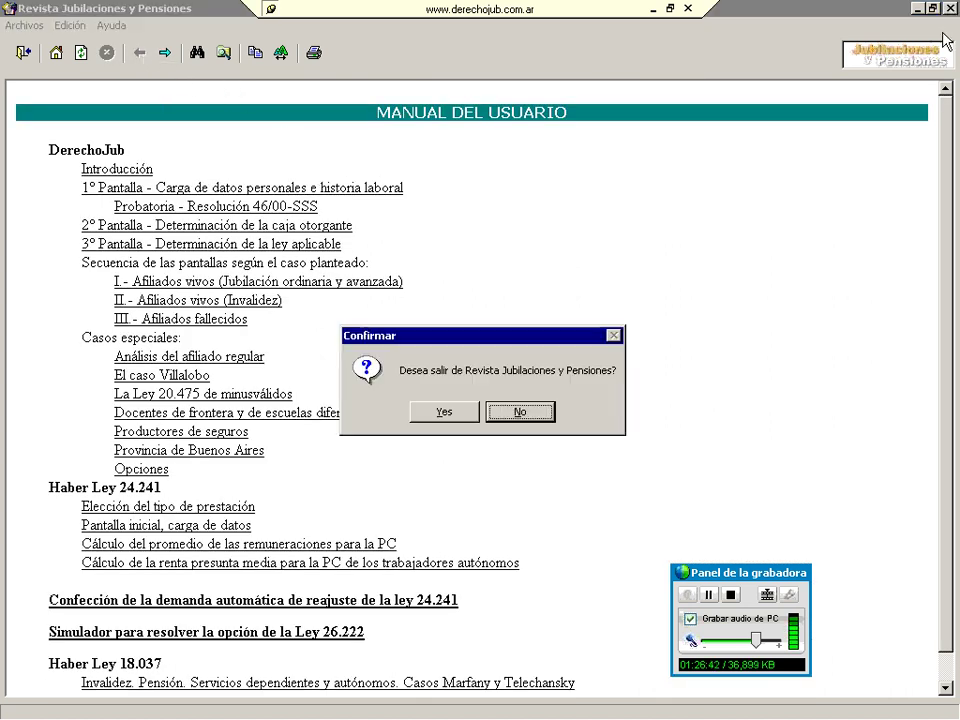
left_click(464, 413)
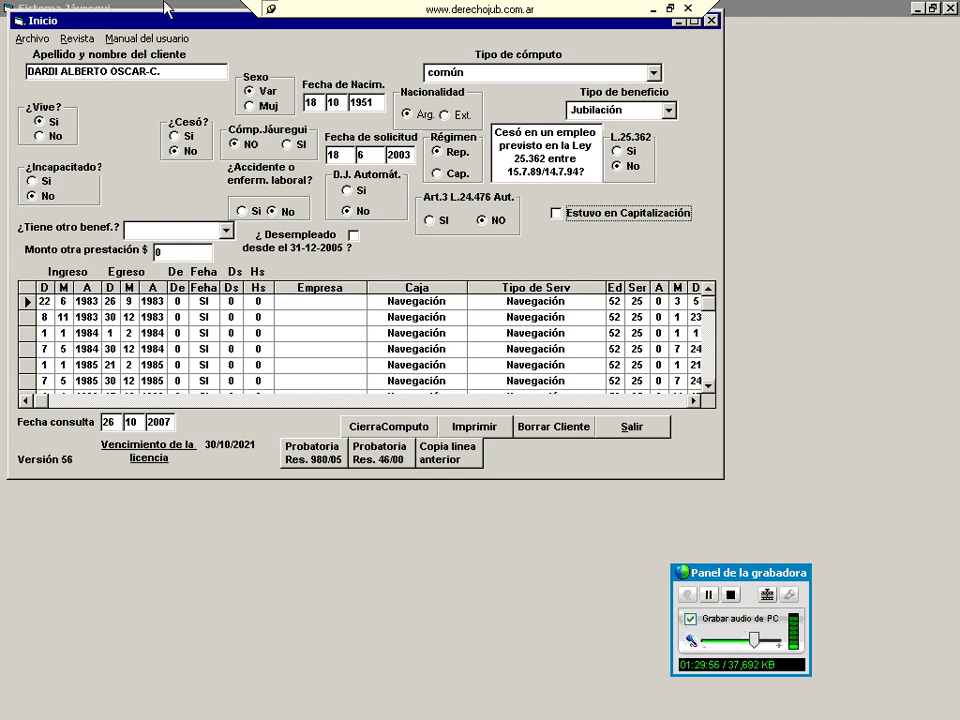
- Review the client's navigation service periods in the work history from 1983 through the last entry in 2003
left_click(708, 390)
left_click(708, 390)
left_click(708, 390)
left_click(708, 390)
left_click(708, 390)
left_click(708, 390)
left_click(708, 390)
left_click(708, 390)
left_click(708, 390)
left_click(708, 390)
left_click(708, 390)
left_click(708, 390)
left_click(708, 390)
left_click(708, 390)
left_click(708, 390)
left_click(708, 390)
left_click(708, 390)
left_click(708, 390)
left_click(708, 390)
left_click(708, 390)
left_click(708, 390)
left_click(708, 390)
left_click(708, 390)
left_click(708, 390)
left_click(708, 390)
left_click(708, 390)
left_click(708, 390)
left_click(708, 390)
left_click(708, 390)
left_click(708, 390)
left_click(708, 390)
left_click(708, 390)
left_click(708, 390)
left_click(708, 390)
left_click(708, 390)
left_click(708, 390)
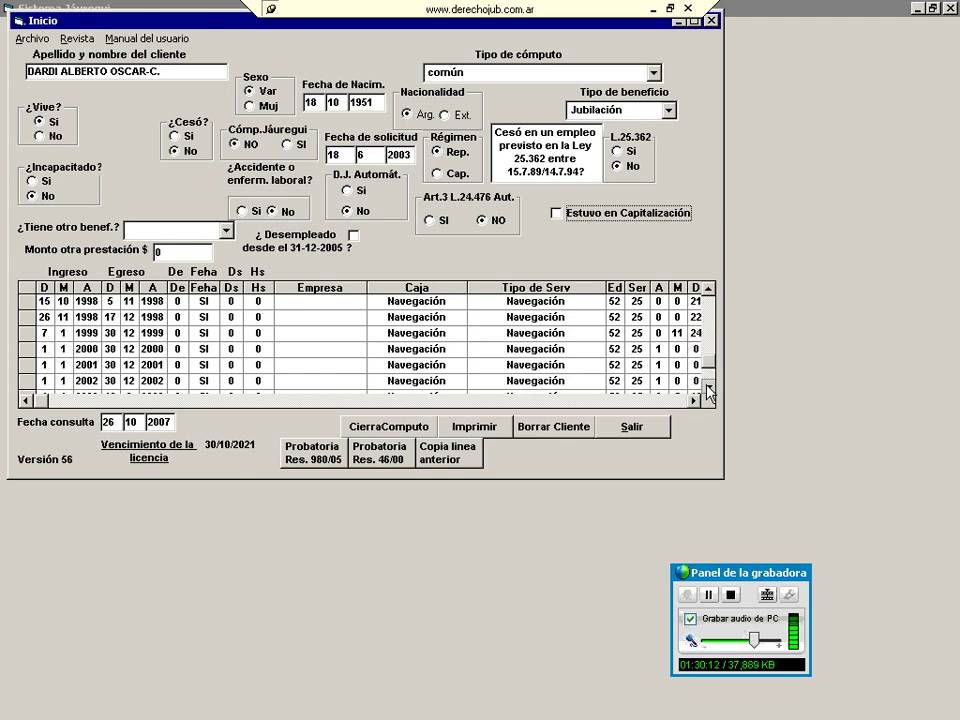
left_click(708, 390)
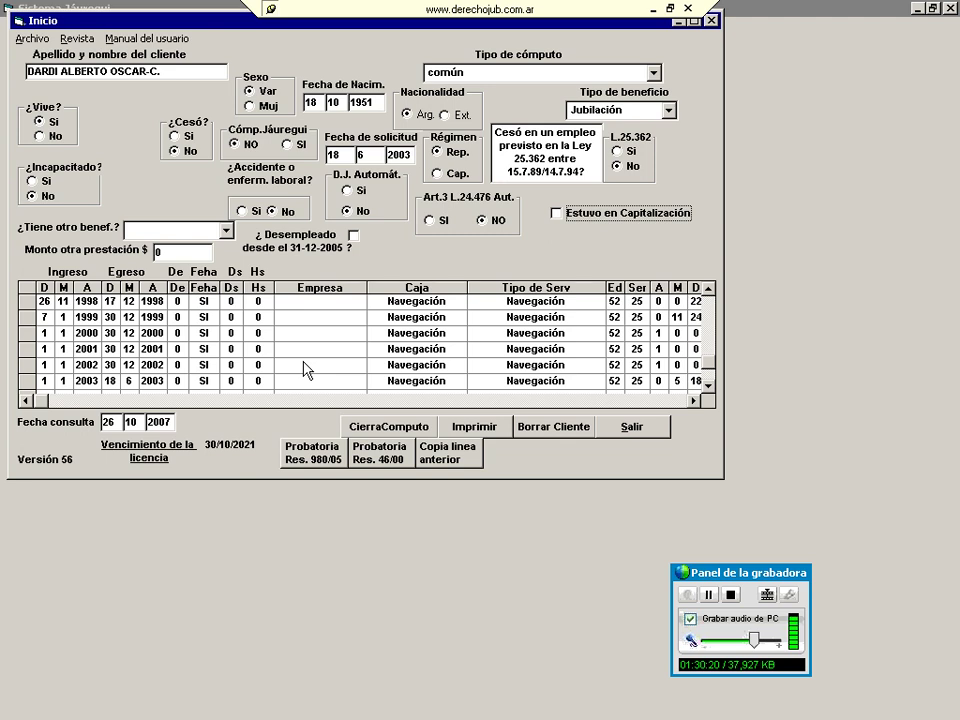
- Change the service type of the late-1992 period ending 30-12-1992 to Navegación2 and accept its explanatory notice
left_click(708, 289)
left_click(708, 289)
left_click(708, 289)
left_click(708, 289)
left_click(708, 289)
left_click(708, 289)
left_click(708, 289)
left_click(708, 289)
left_click(708, 289)
left_click(708, 289)
left_click(708, 289)
left_click(708, 289)
left_click(708, 289)
left_click(708, 289)
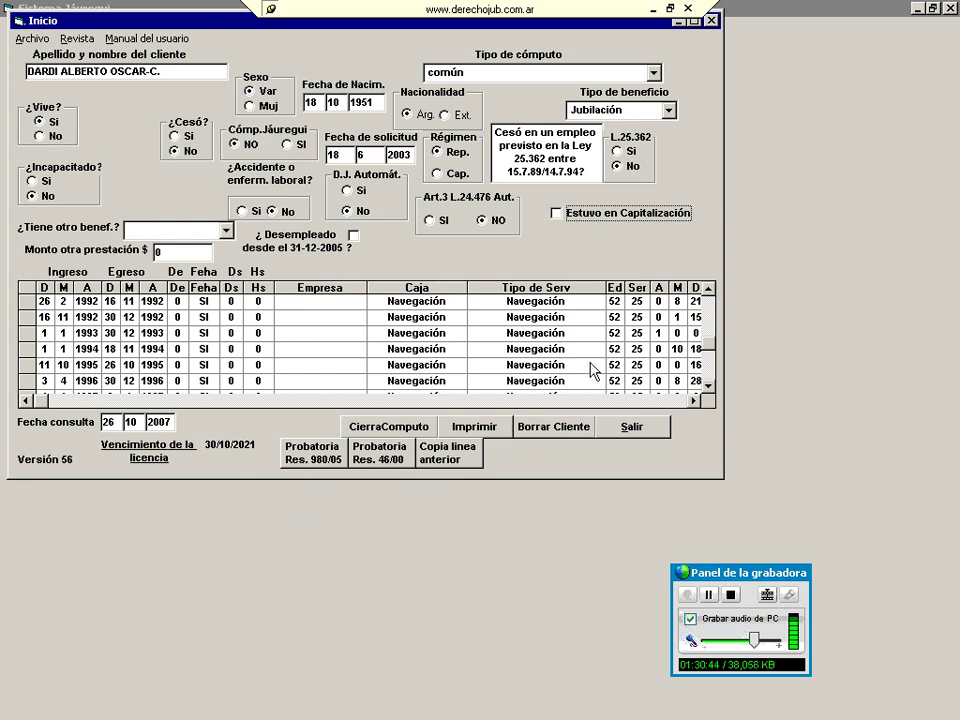
left_click(597, 321)
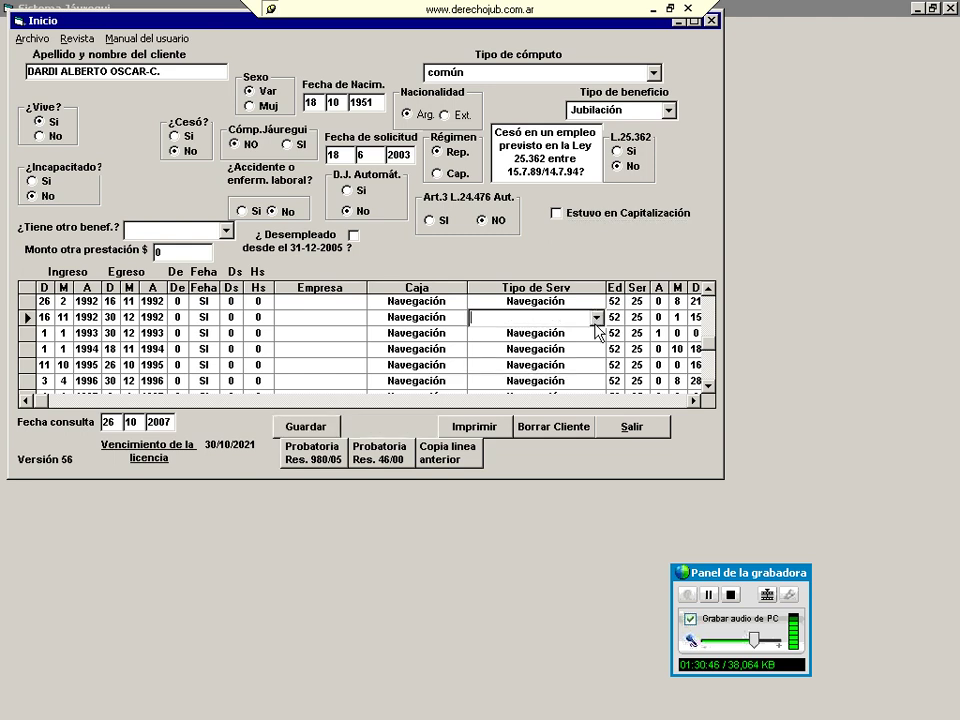
left_click(596, 318)
key("Down")
key("Down")
key("Down")
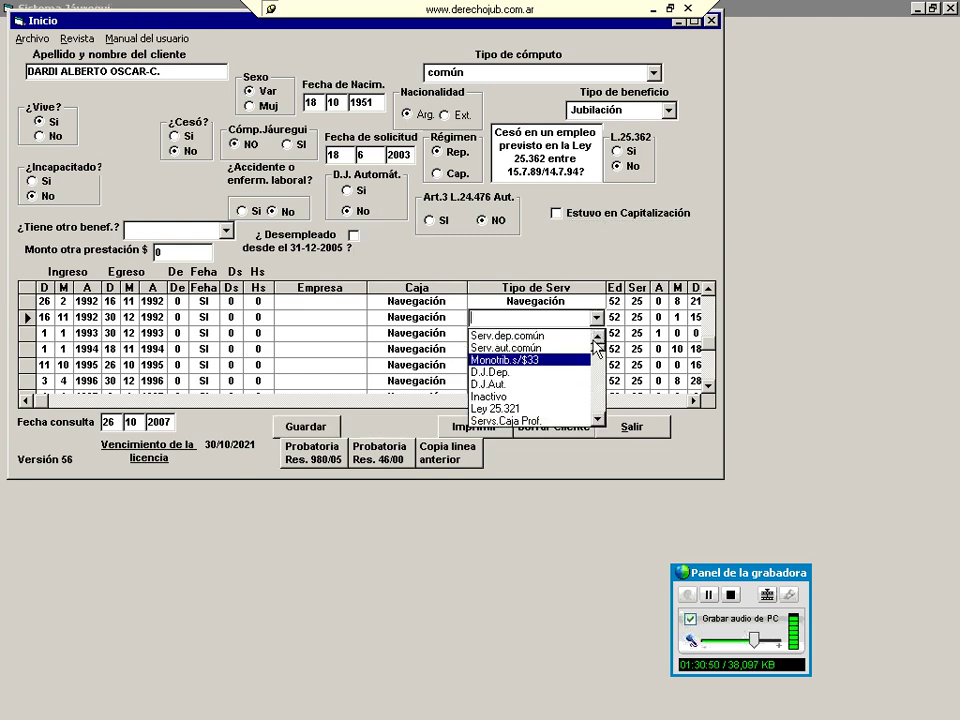
left_click_drag(597, 428, 543, 350)
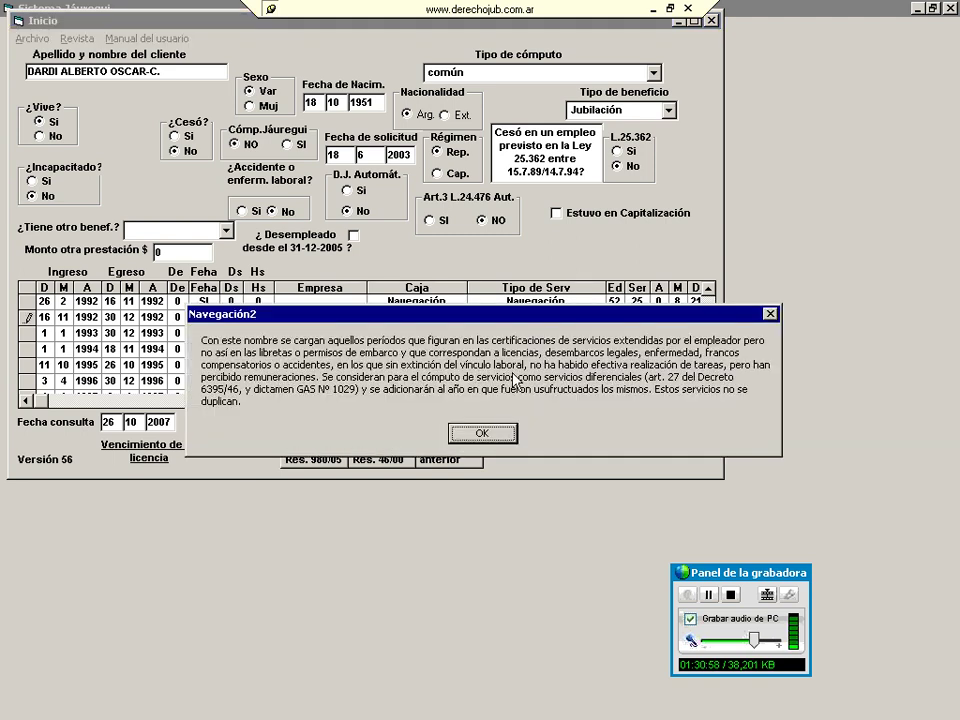
left_click_drag(446, 319, 380, 233)
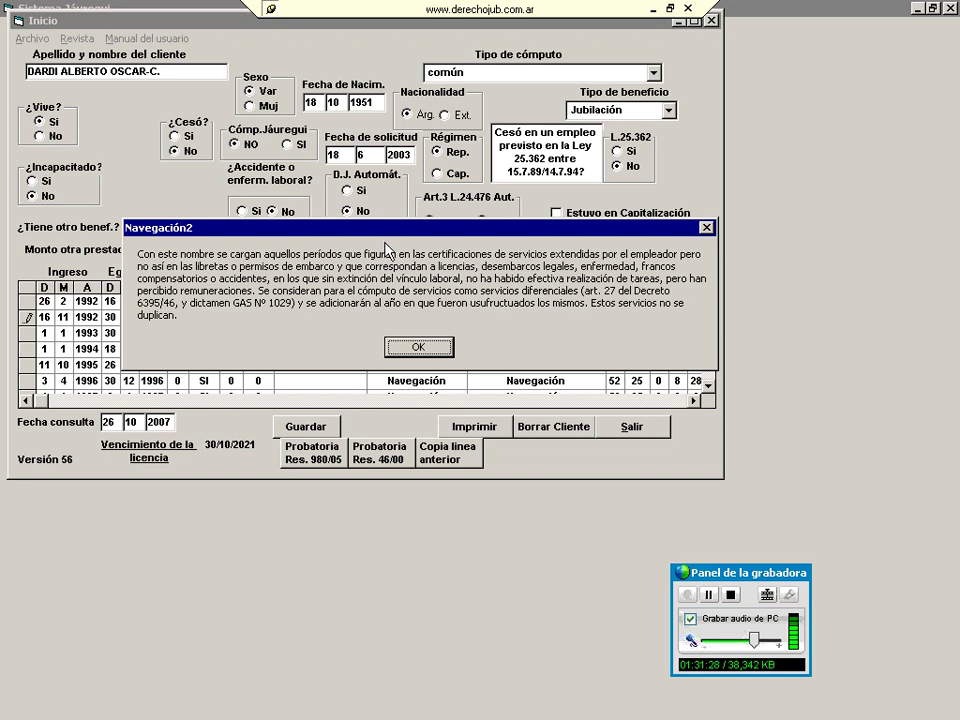
left_click(416, 347)
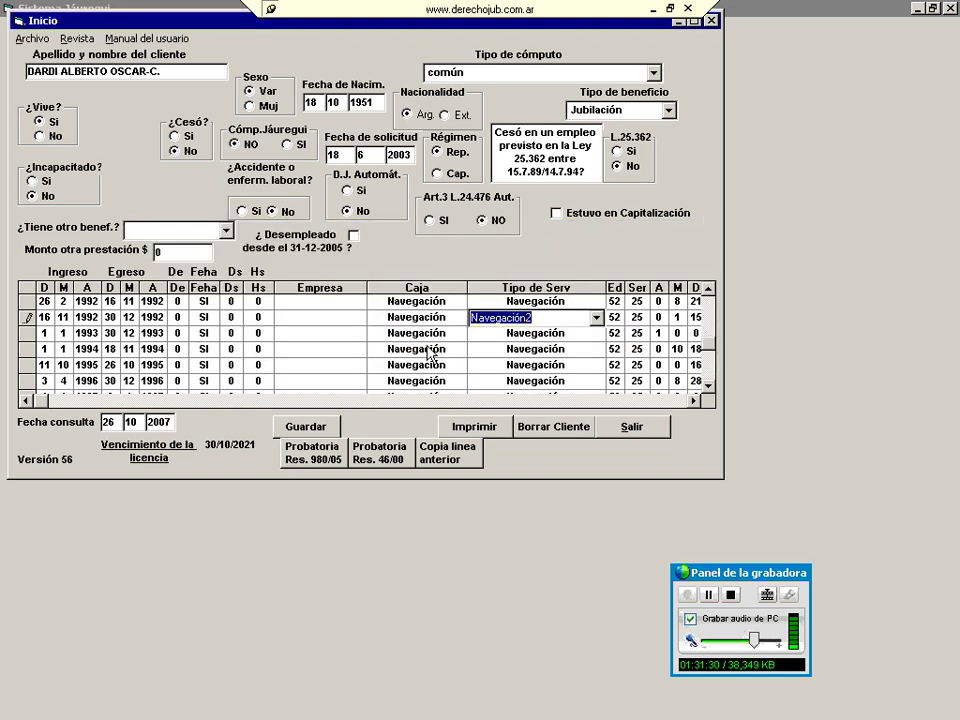
key("Tab")
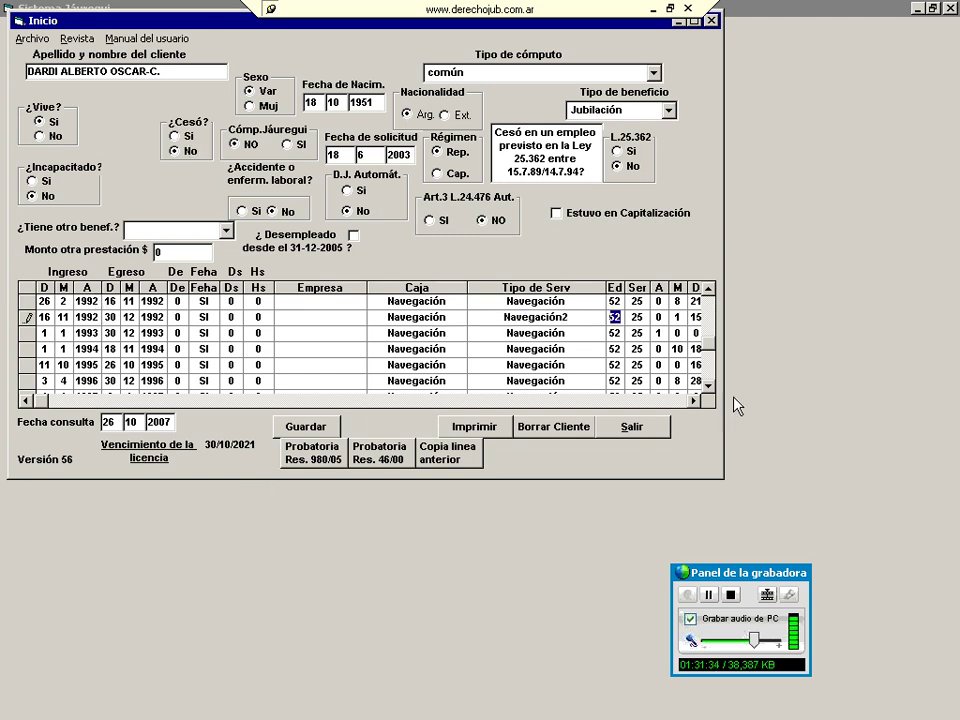
- Save the edited work history as a rectification of the existing data and close the computation for Law 24.241
left_click(708, 392)
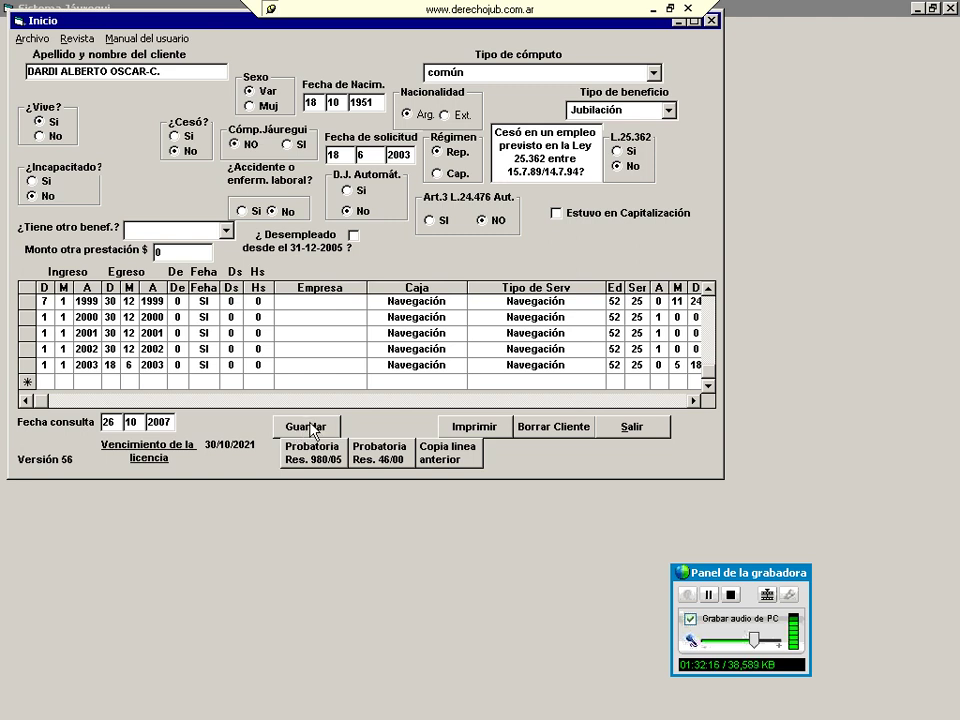
left_click(313, 431)
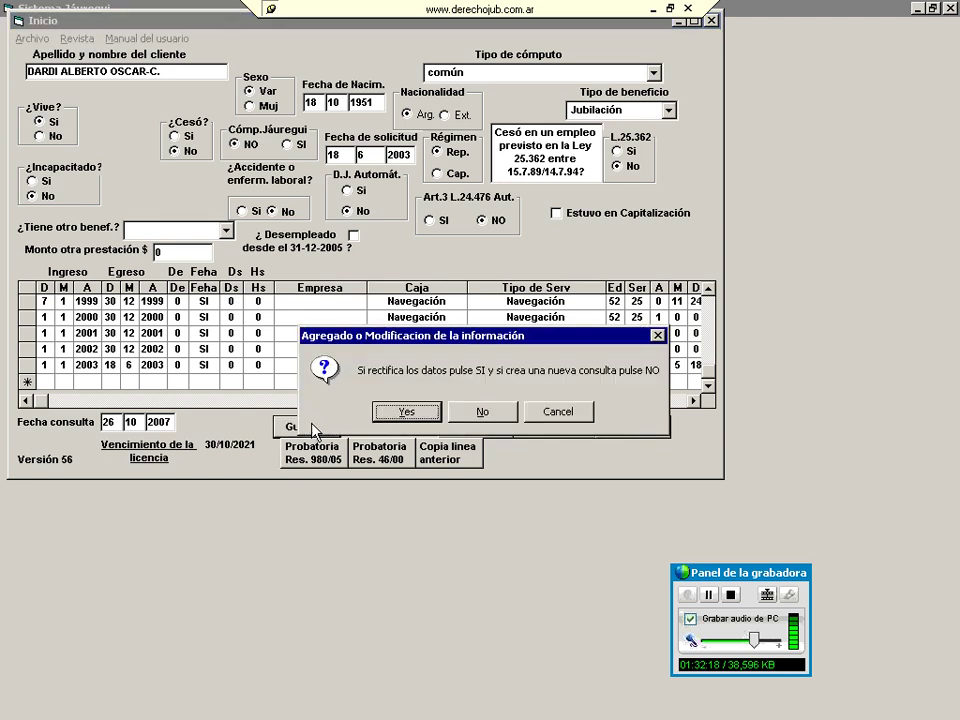
left_click(400, 412)
left_click(430, 428)
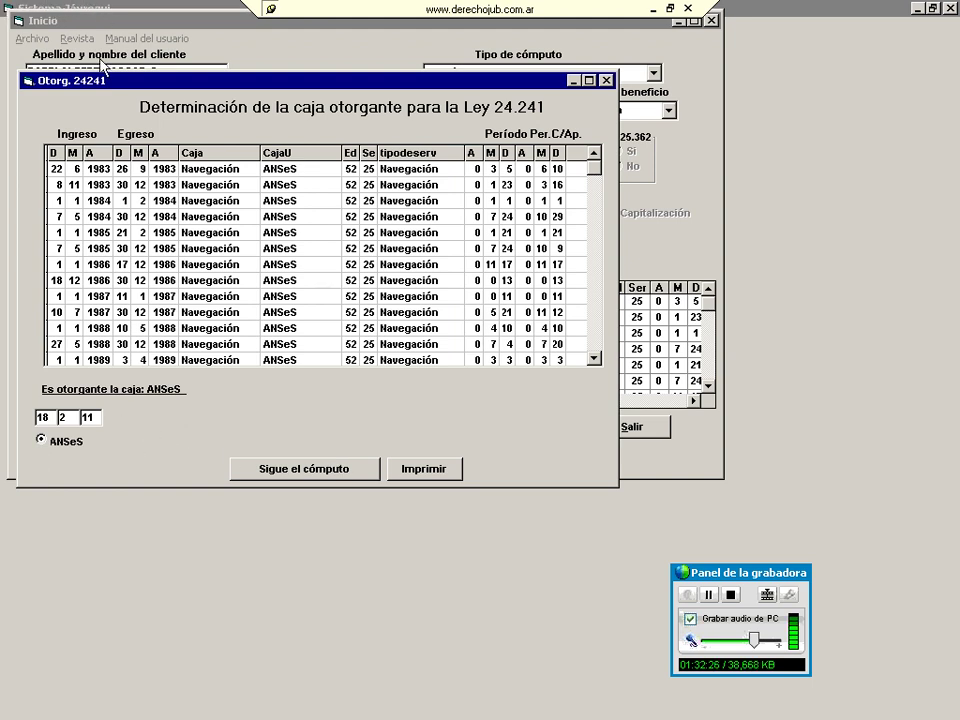
- Continue from the granting-fund determination to the service computations, accepting the notices on Decree 1454/05 and Law 25.994
left_click(295, 476)
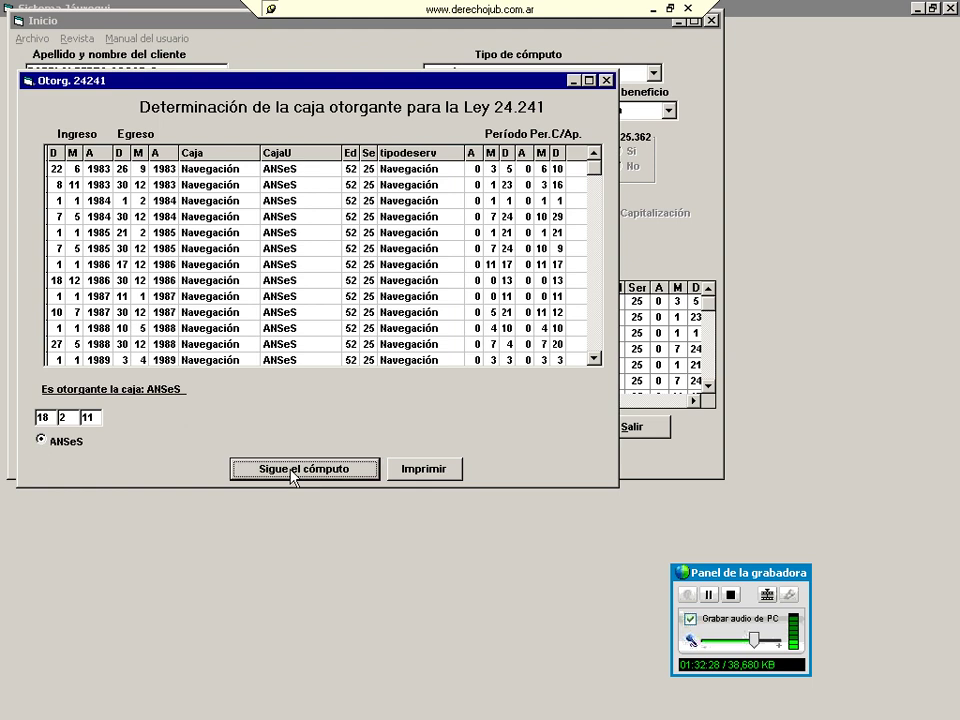
left_click(574, 424)
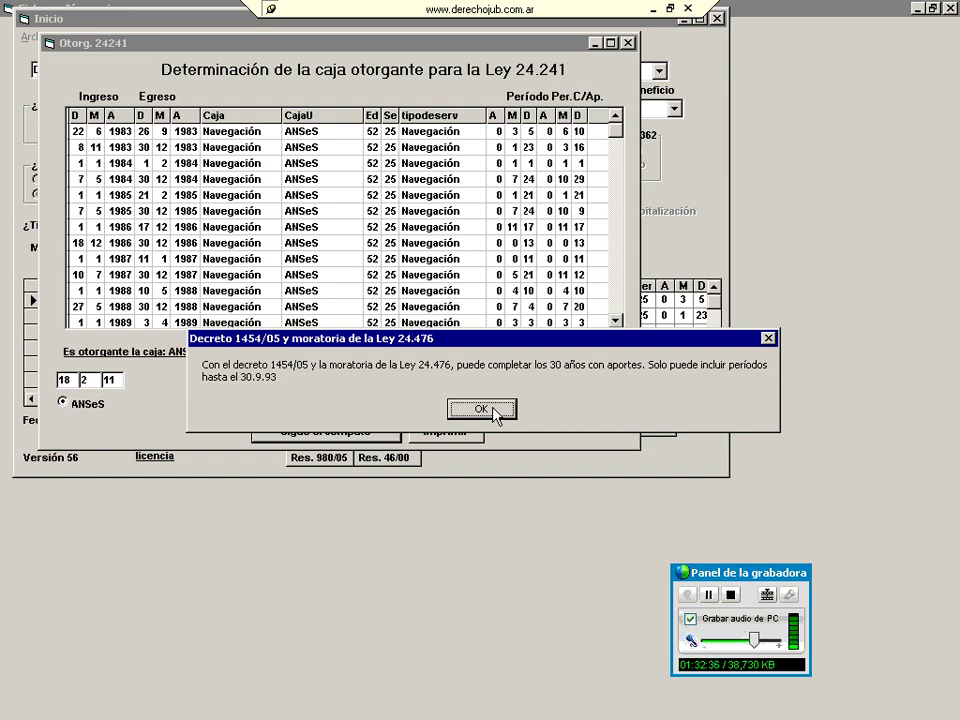
left_click(481, 409)
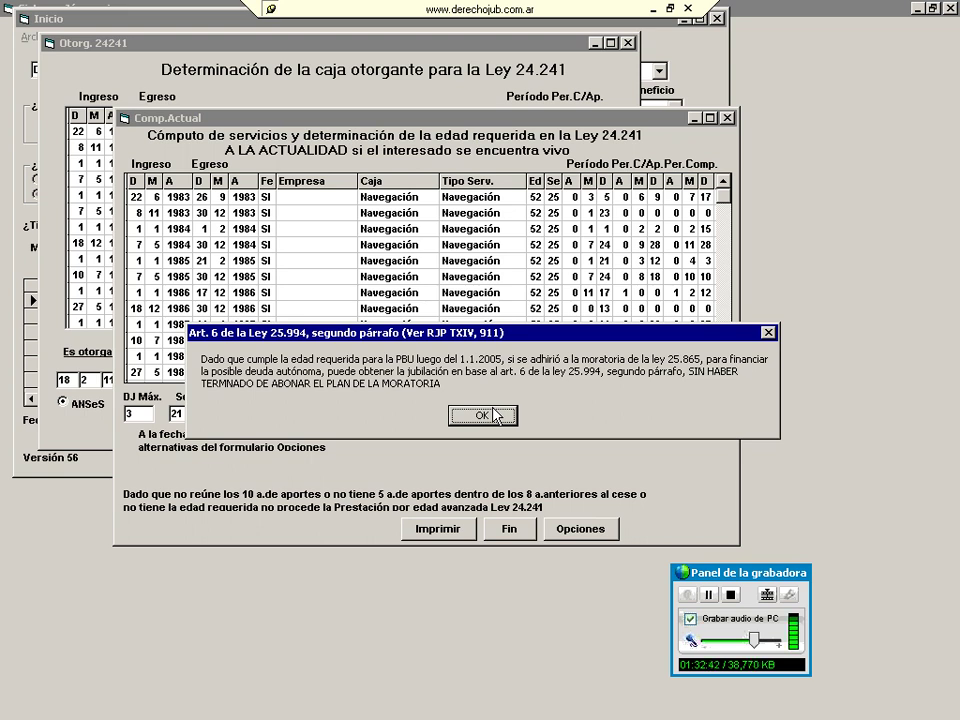
left_click(490, 416)
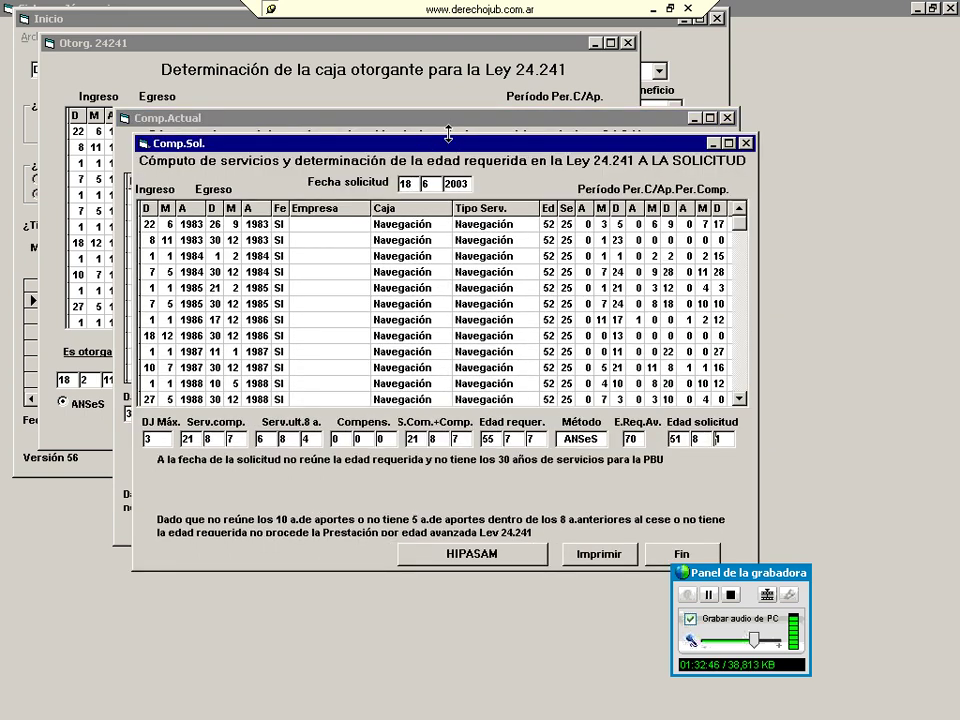
- Bring the current-date computation forward, place it below the request-date heading, and review its service periods through 2003 and the Edad actual field
left_click(128, 150)
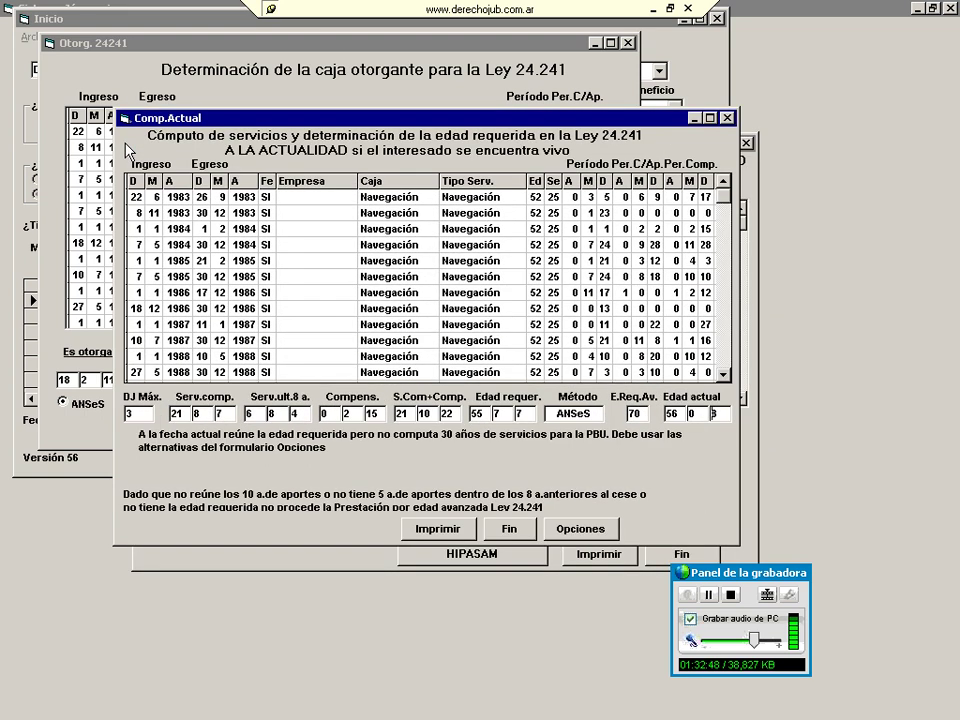
left_click_drag(265, 118, 270, 298)
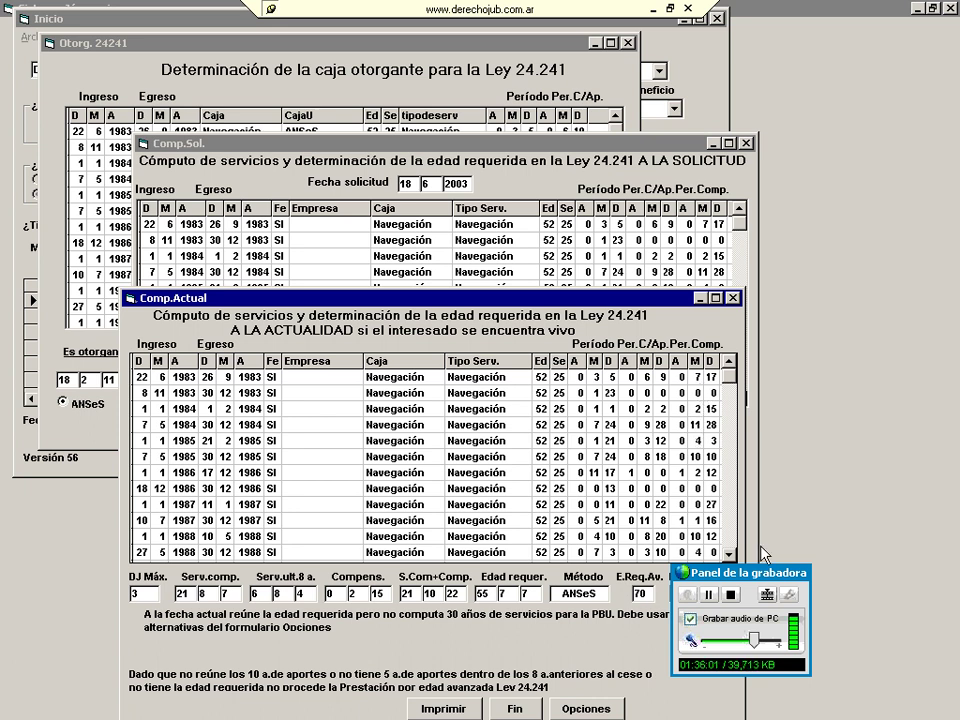
left_click(729, 555)
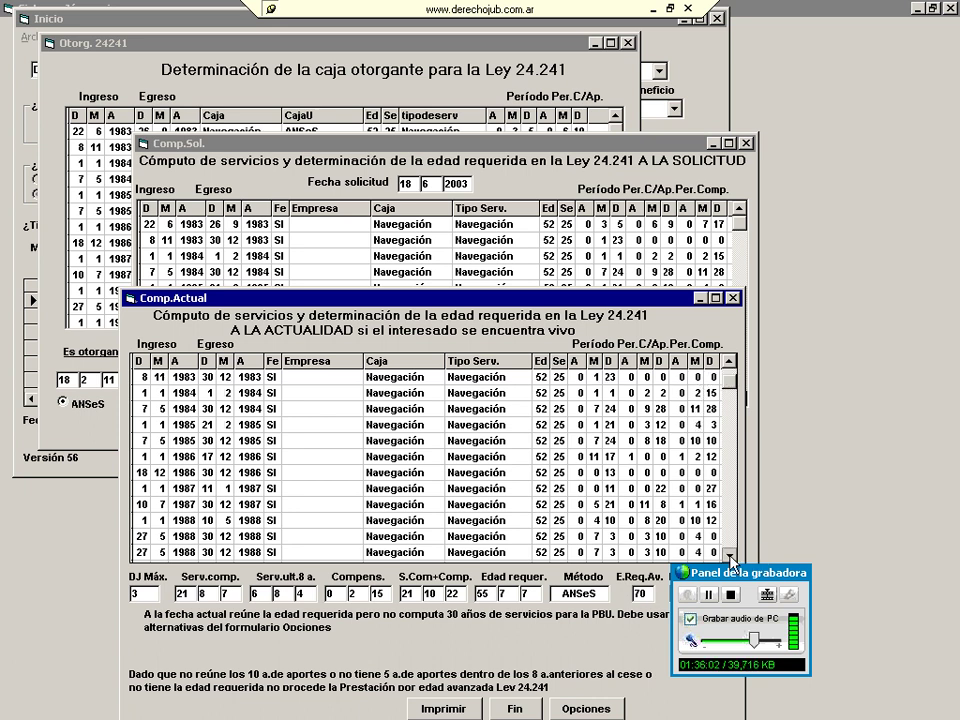
left_click(729, 555)
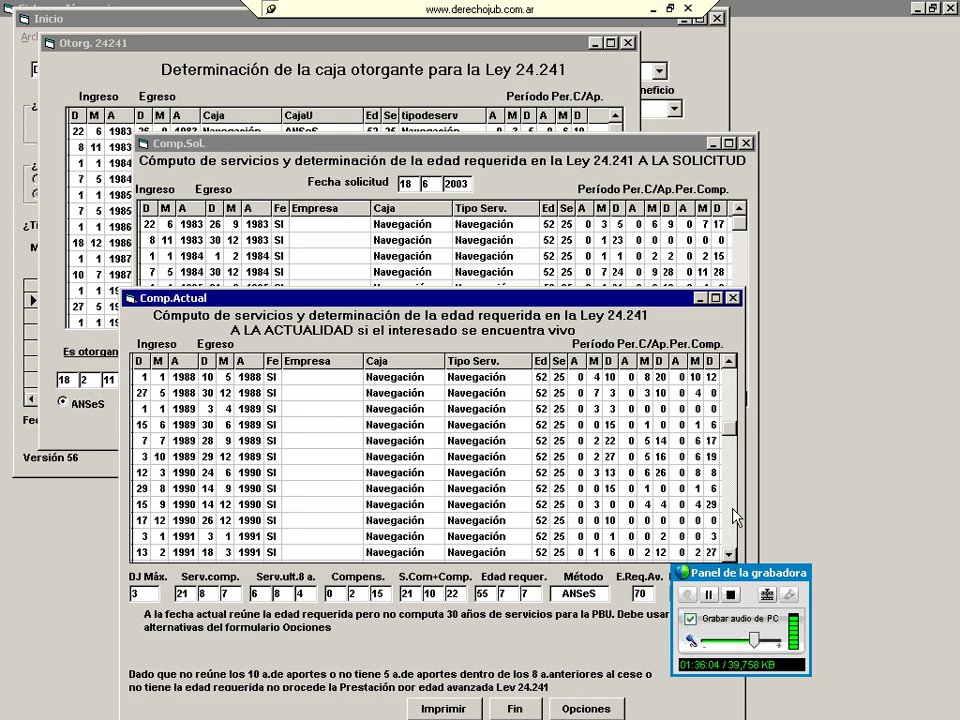
left_click_drag(729, 428, 729, 374)
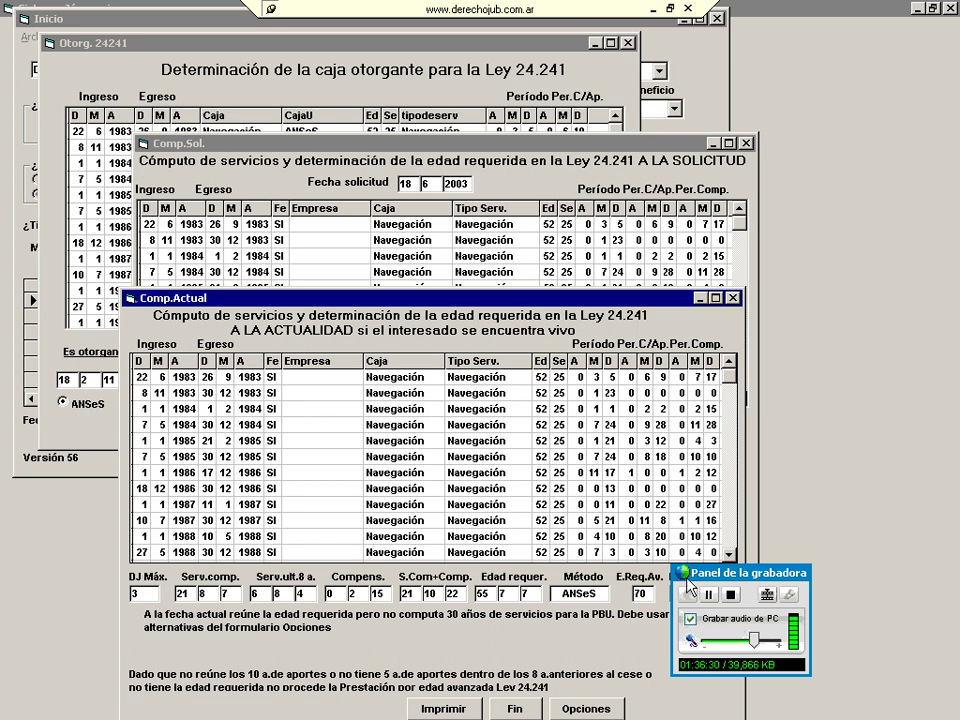
left_click(730, 556)
left_click(730, 556)
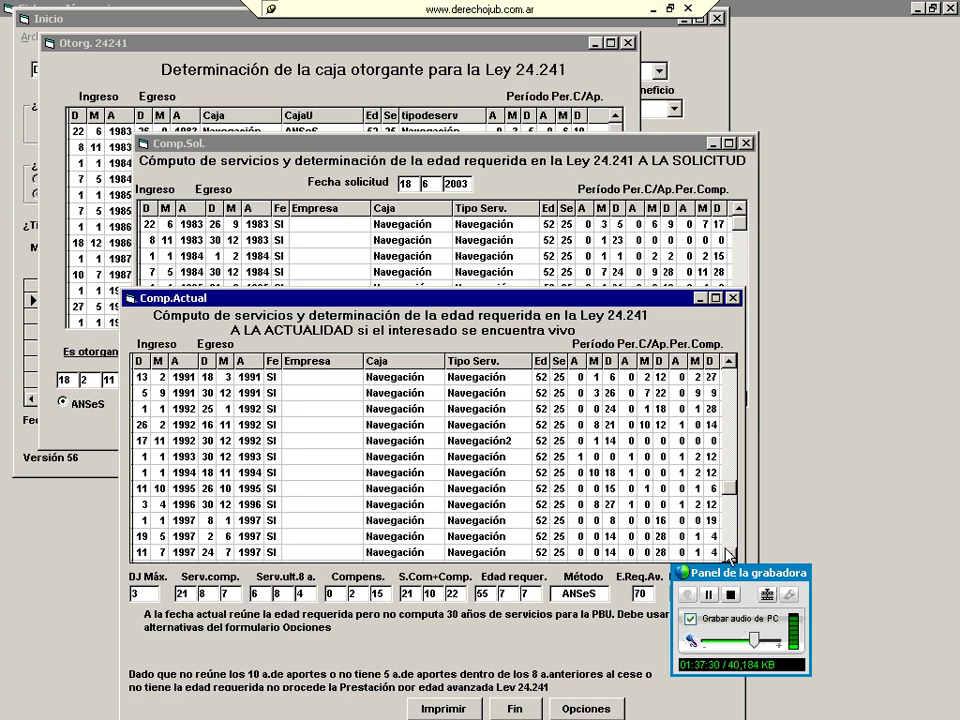
left_click_drag(731, 554, 731, 554)
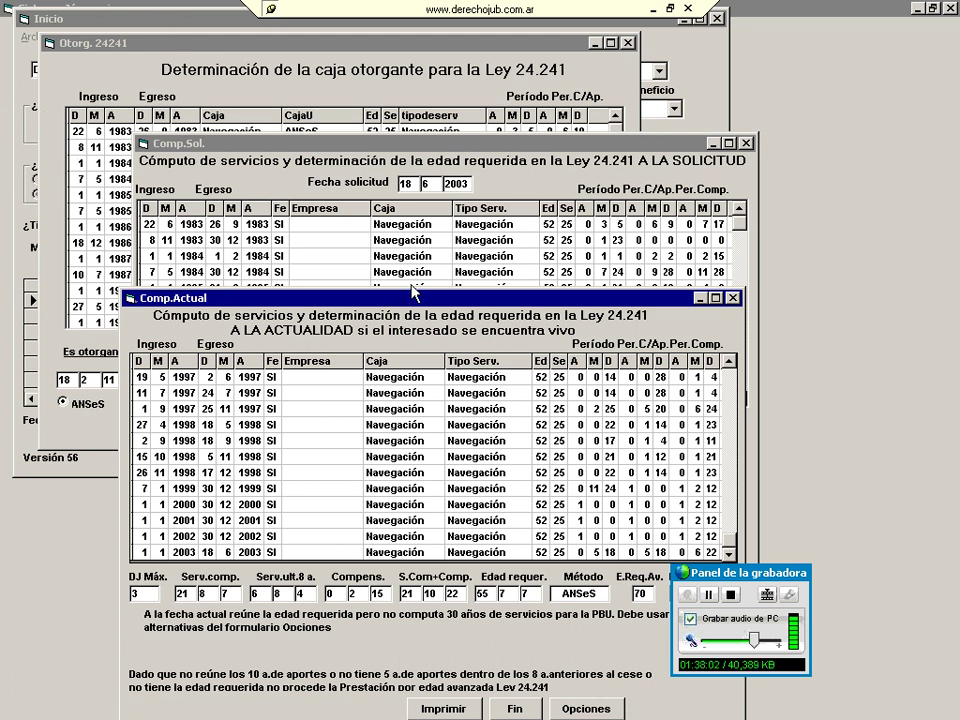
left_click_drag(760, 585, 882, 542)
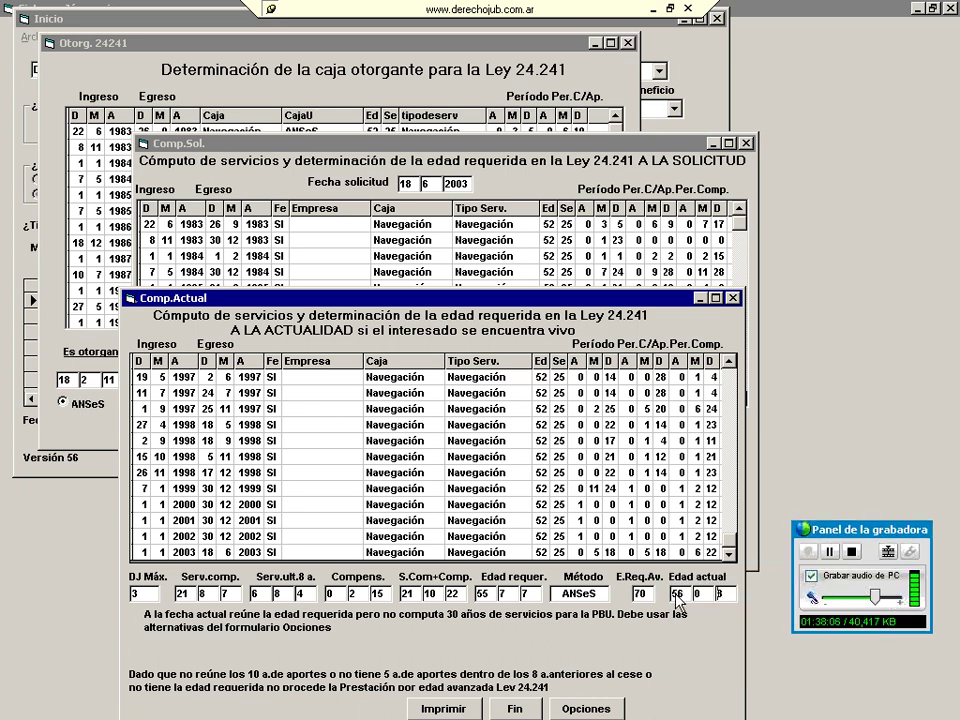